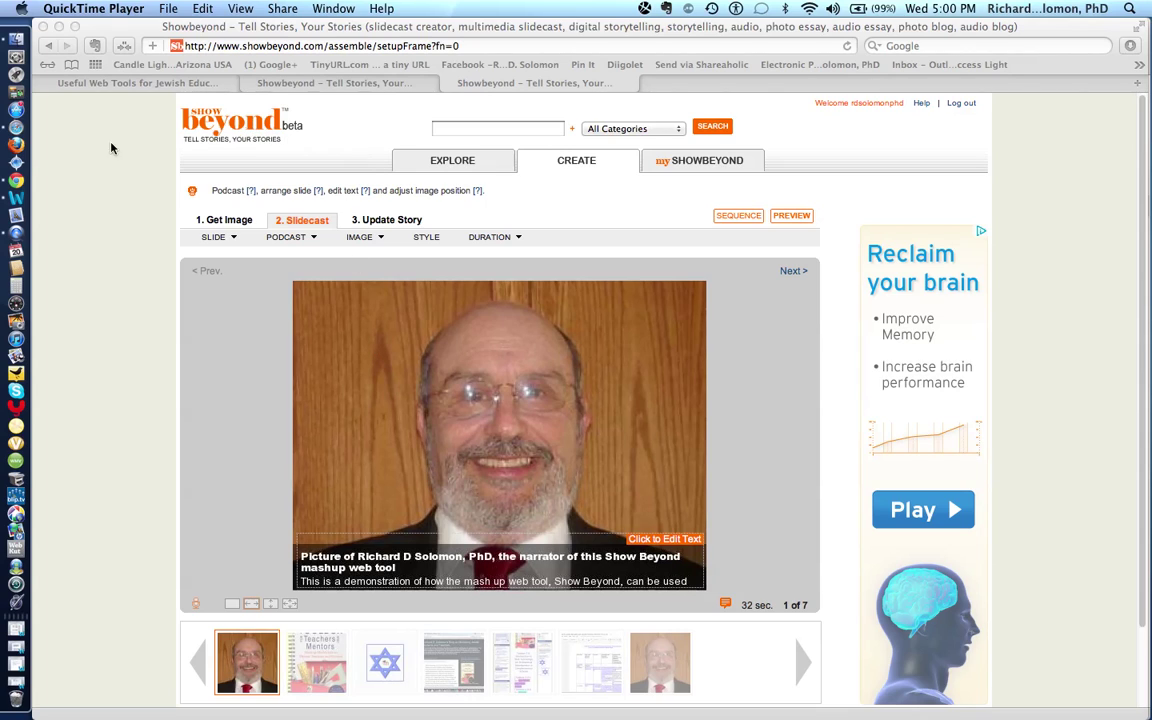
Bring the Showbeyond browser window forward and go to the 1. Get Image step
{"action": "left_click", "coordinate": [17, 183]}
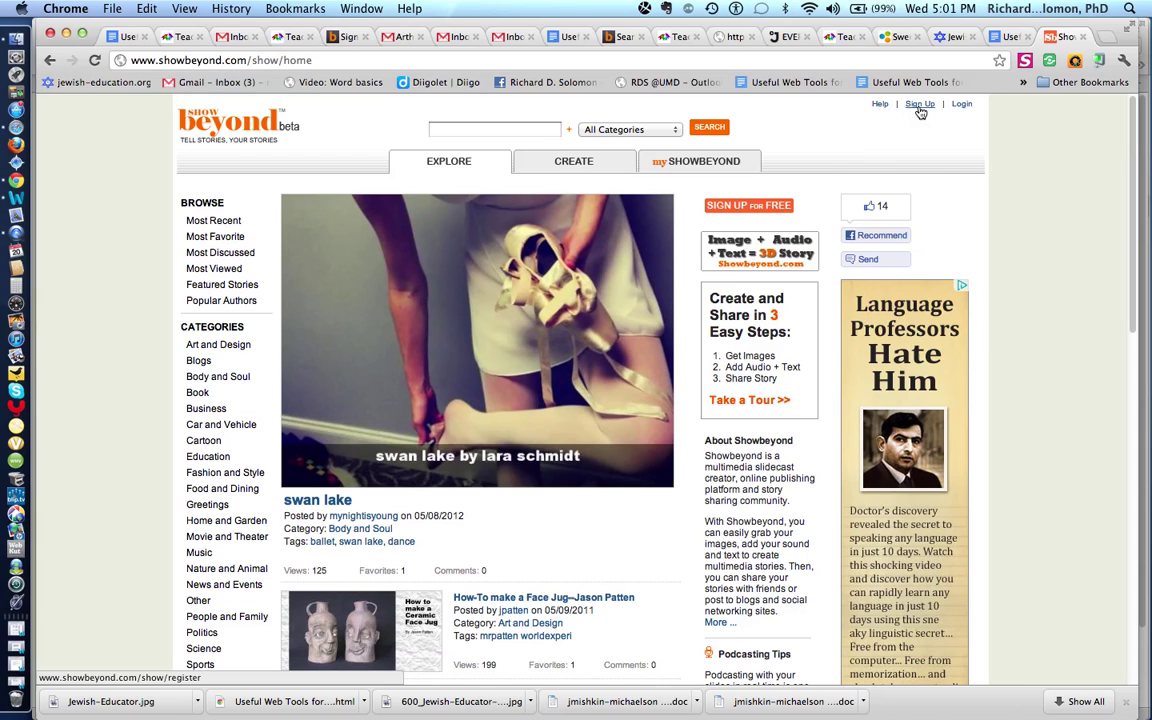
{"action": "left_click", "coordinate": [15, 128]}
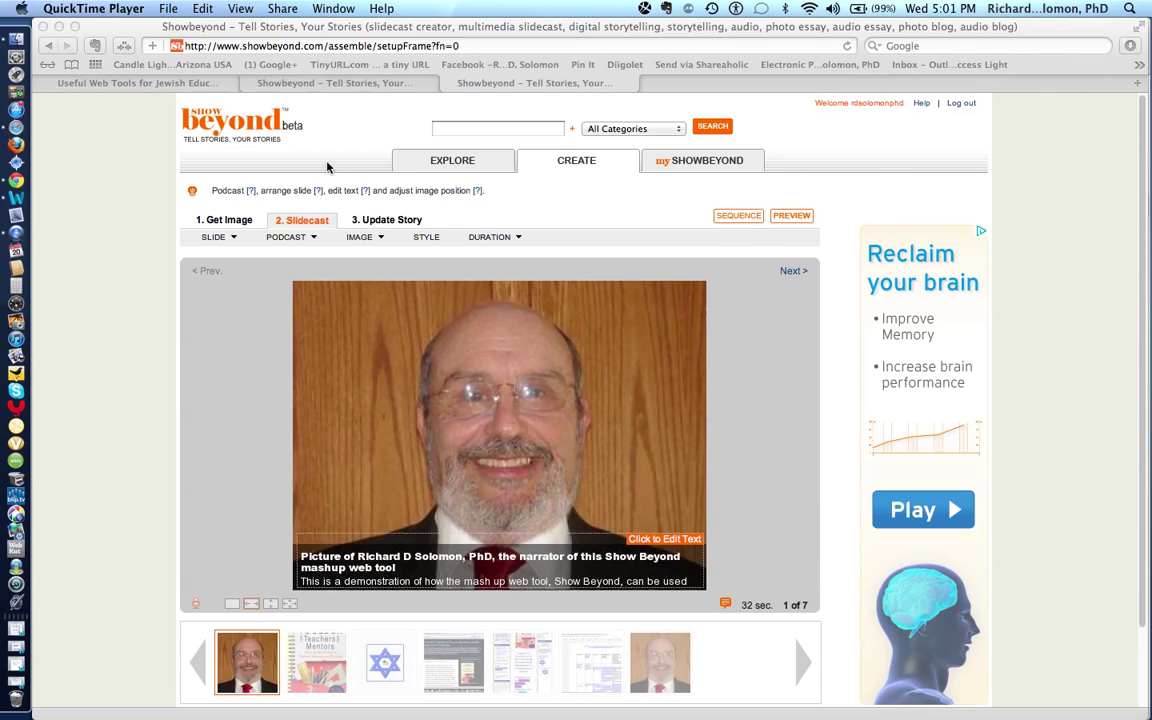
{"action": "left_click", "coordinate": [231, 222]}
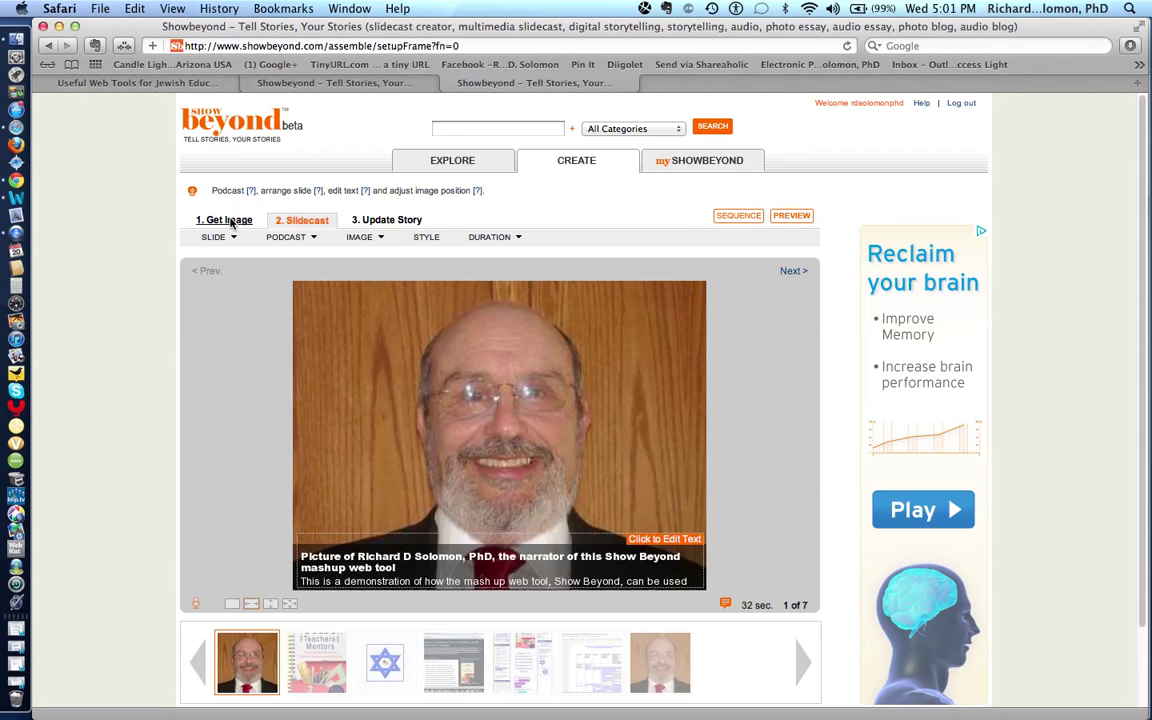
{"action": "left_click", "coordinate": [231, 221]}
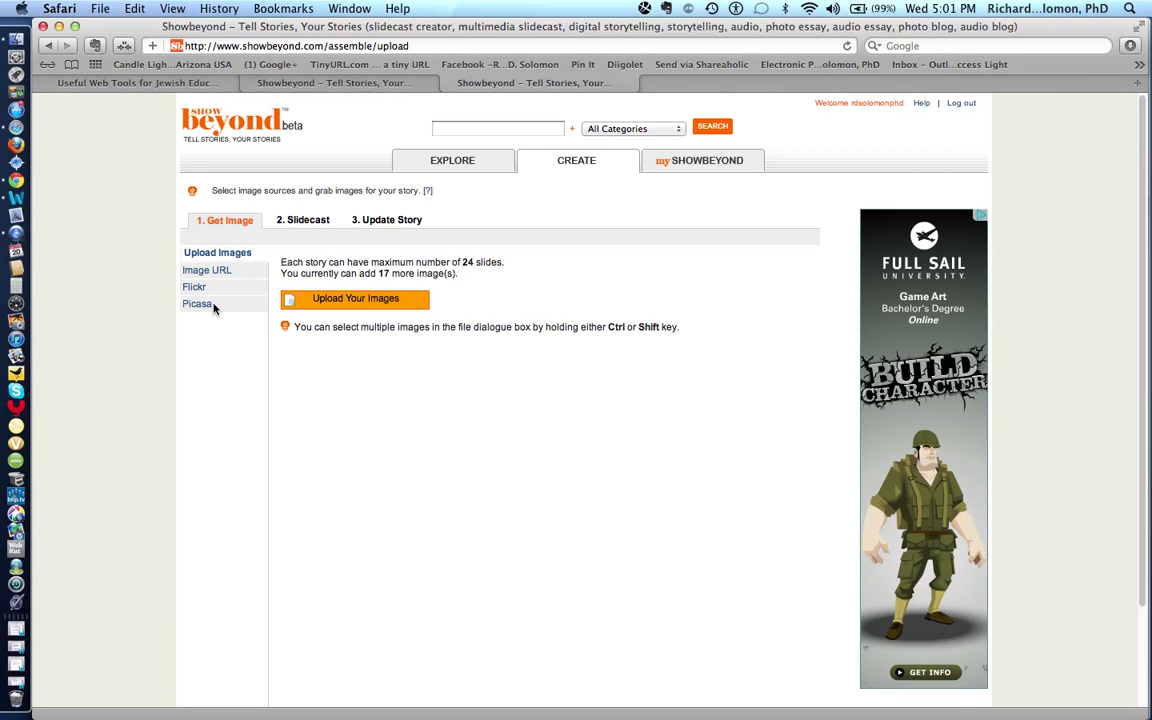
Start uploading an image, pick a portrait file, then cancel without adding it
{"action": "left_click", "coordinate": [348, 302]}
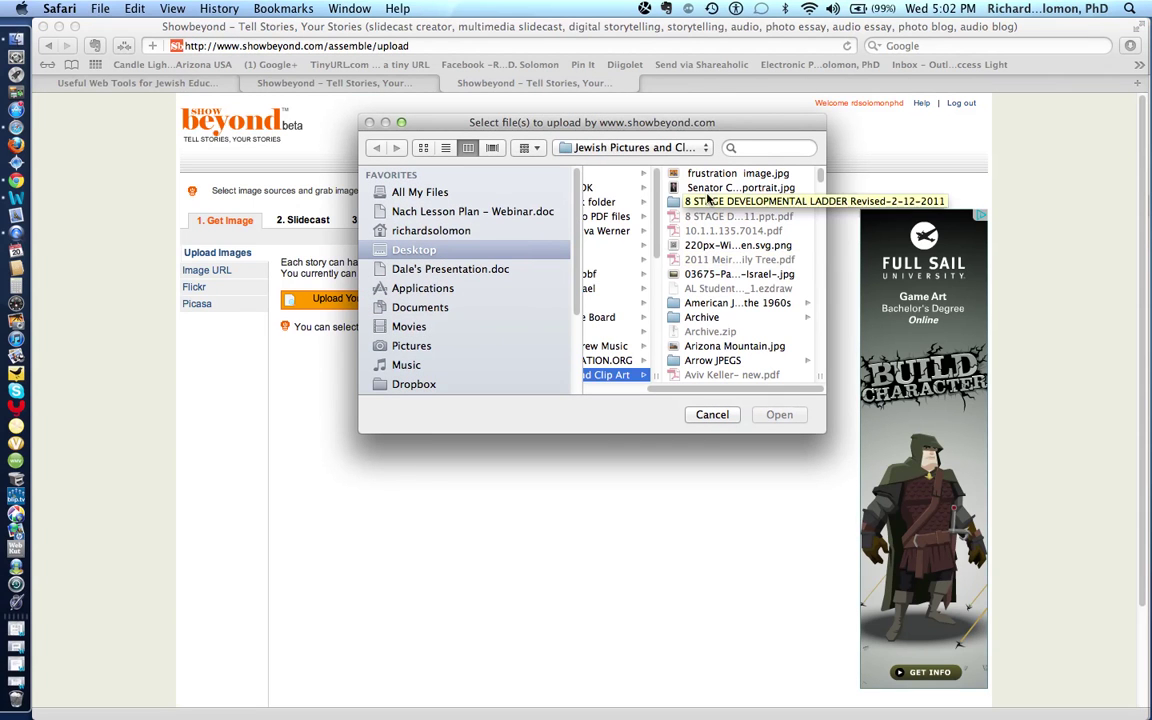
{"action": "left_click", "coordinate": [708, 189]}
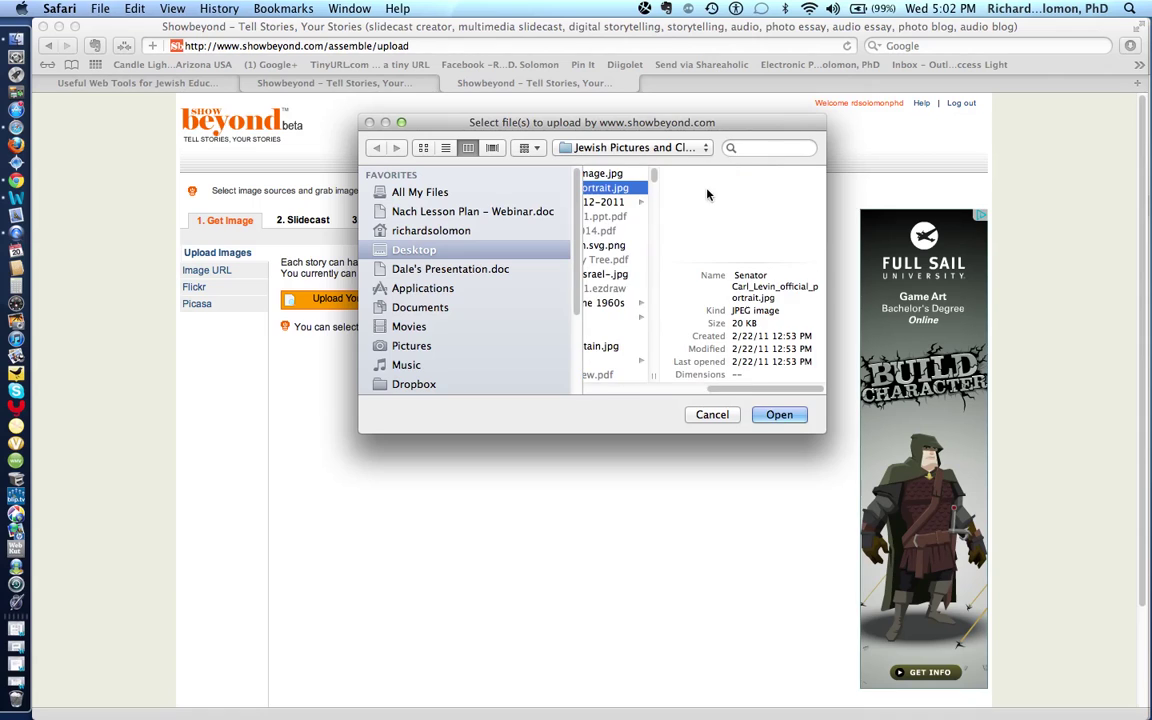
{"action": "left_click", "coordinate": [724, 415]}
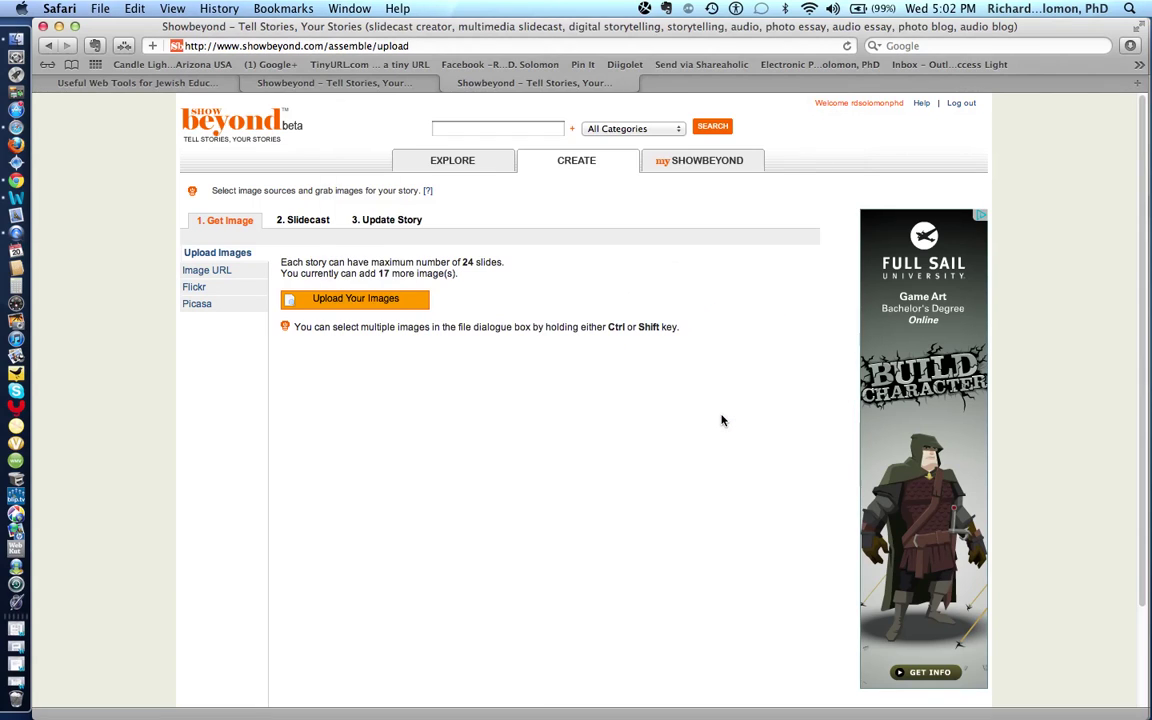
Go to the 2. Slidecast step and open the Arrange Slide Sequence grid of seven slides
{"action": "left_click", "coordinate": [311, 221]}
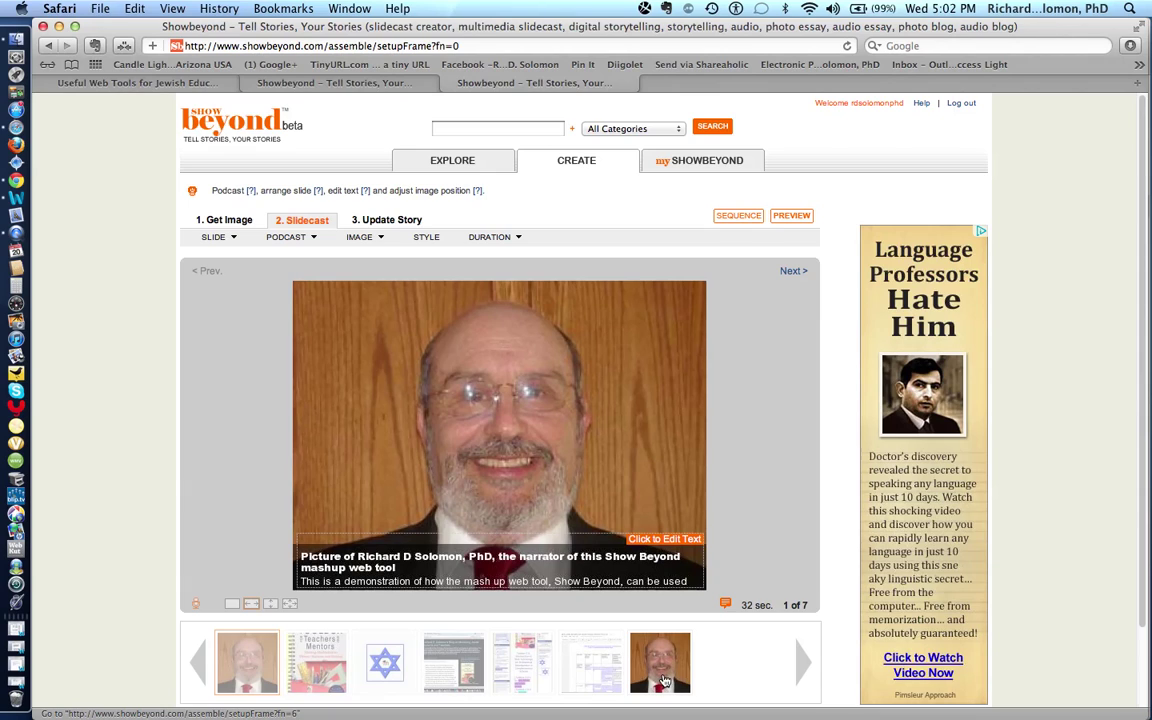
{"action": "left_click", "coordinate": [742, 219]}
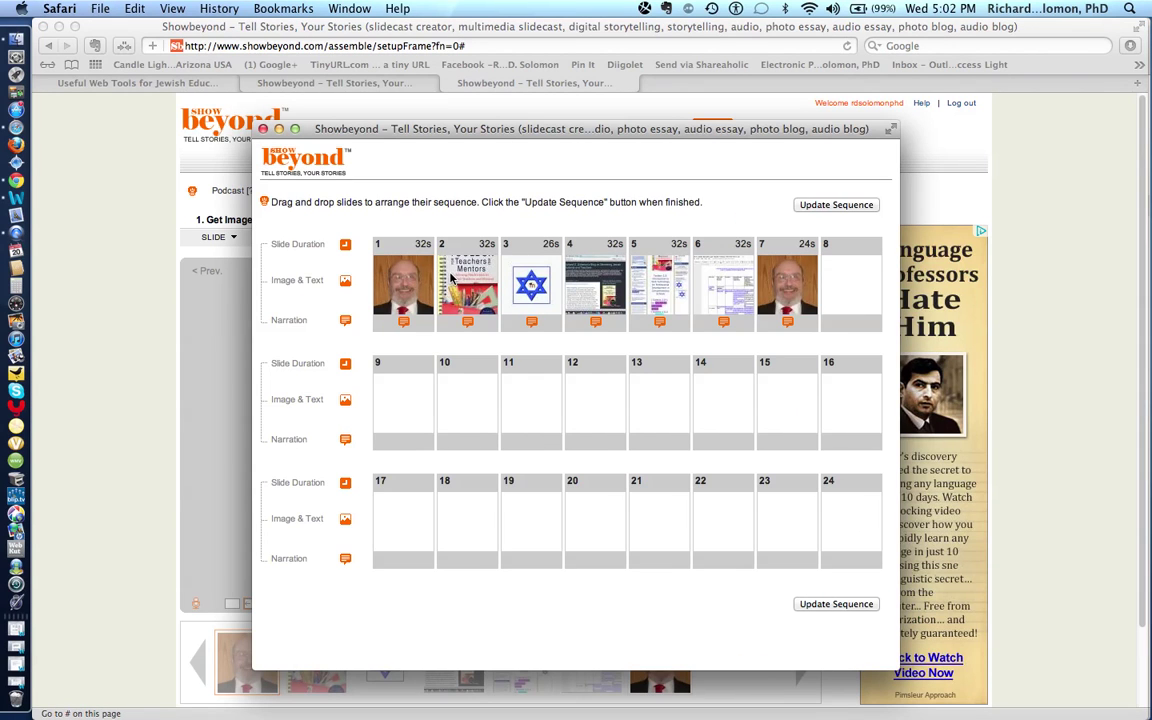
{"action": "mouse_move", "coordinate": [378, 254]}
{"action": "left_mouse_down"}
{"action": "mouse_move", "coordinate": [445, 284]}
{"action": "mouse_move", "coordinate": [340, 235]}
{"action": "left_mouse_up"}
Close the sequence grid, then look through and dismiss the SLIDE and PODCAST menus
{"action": "left_click", "coordinate": [262, 129]}
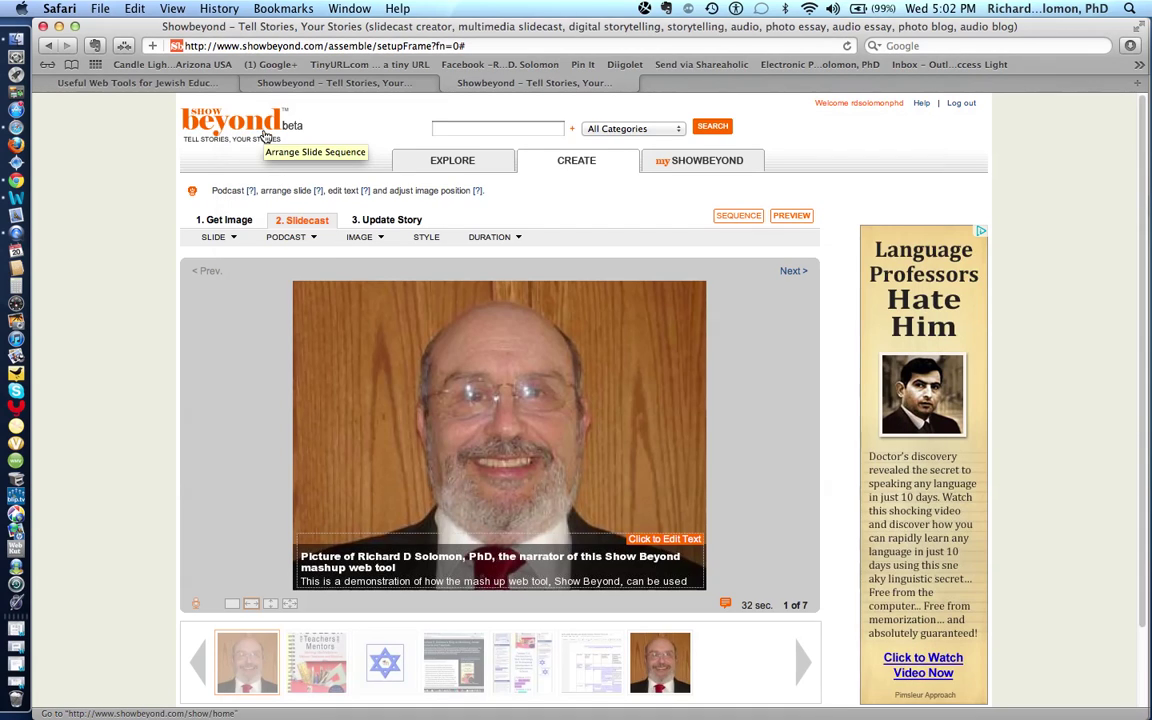
{"action": "left_click", "coordinate": [228, 239]}
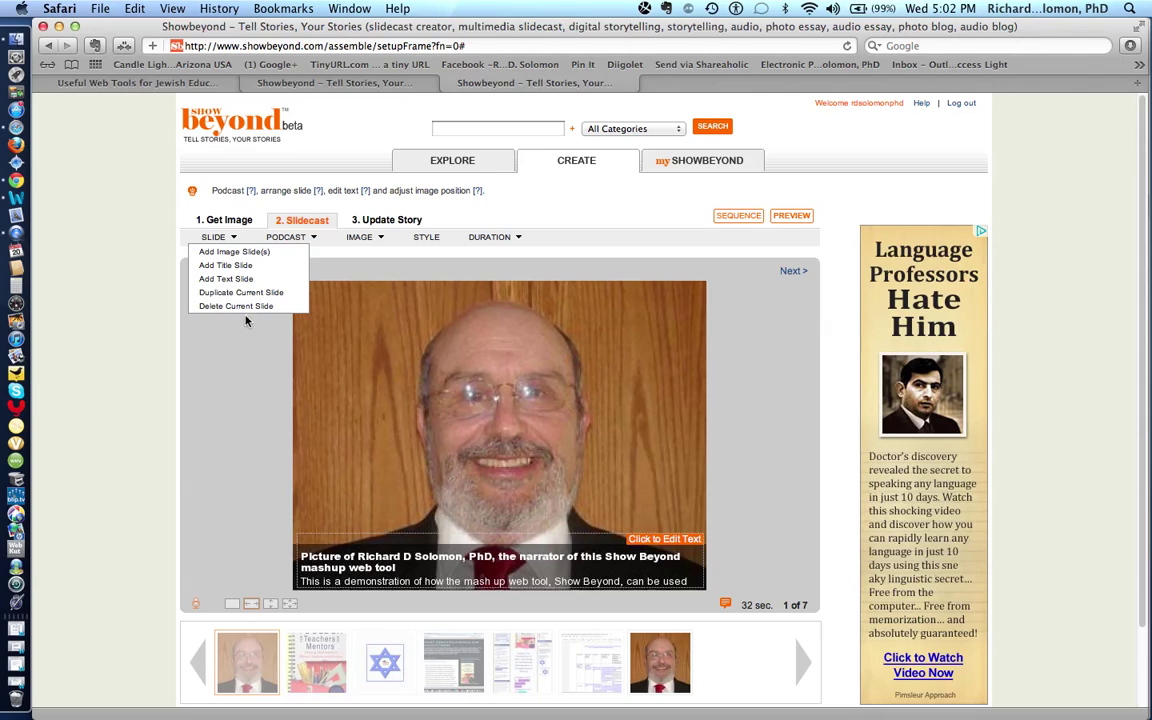
{"action": "left_click", "coordinate": [220, 346]}
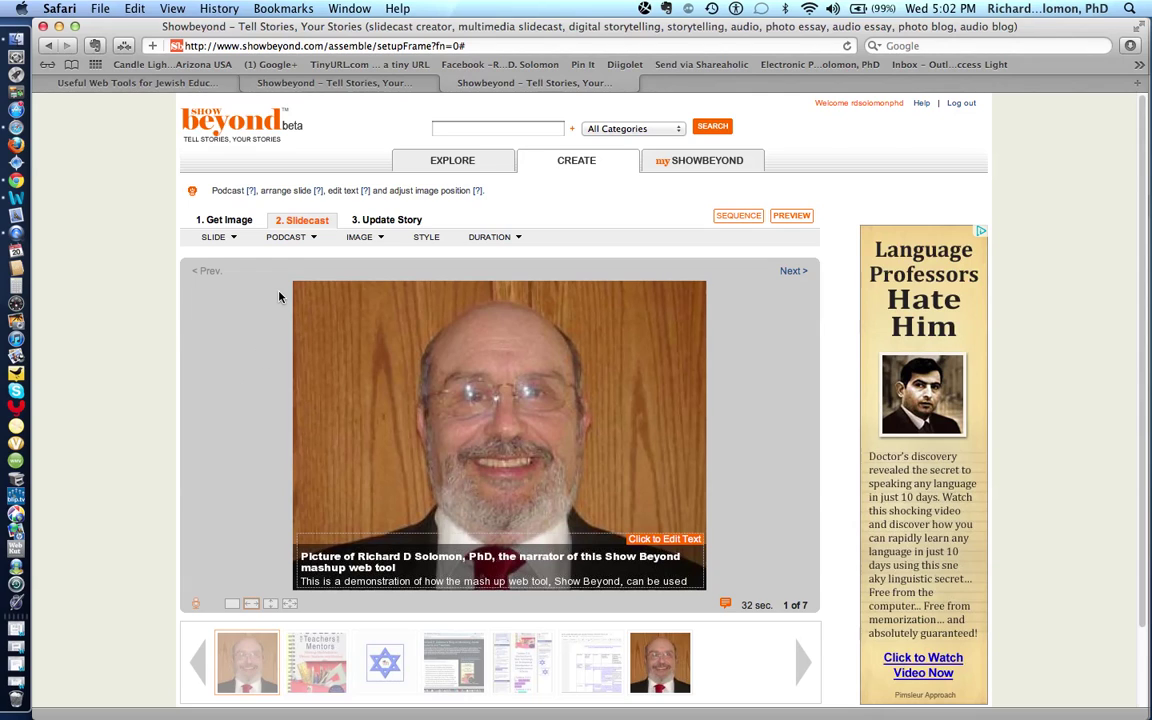
{"action": "left_click", "coordinate": [285, 237]}
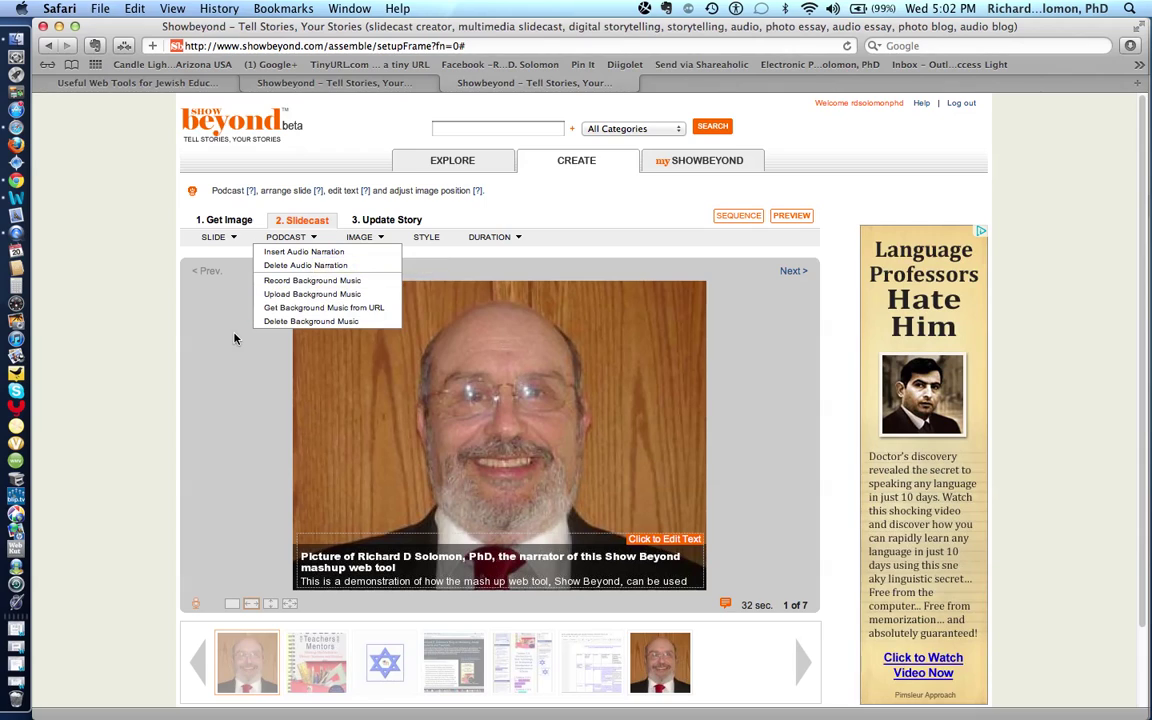
{"action": "left_click", "coordinate": [236, 404]}
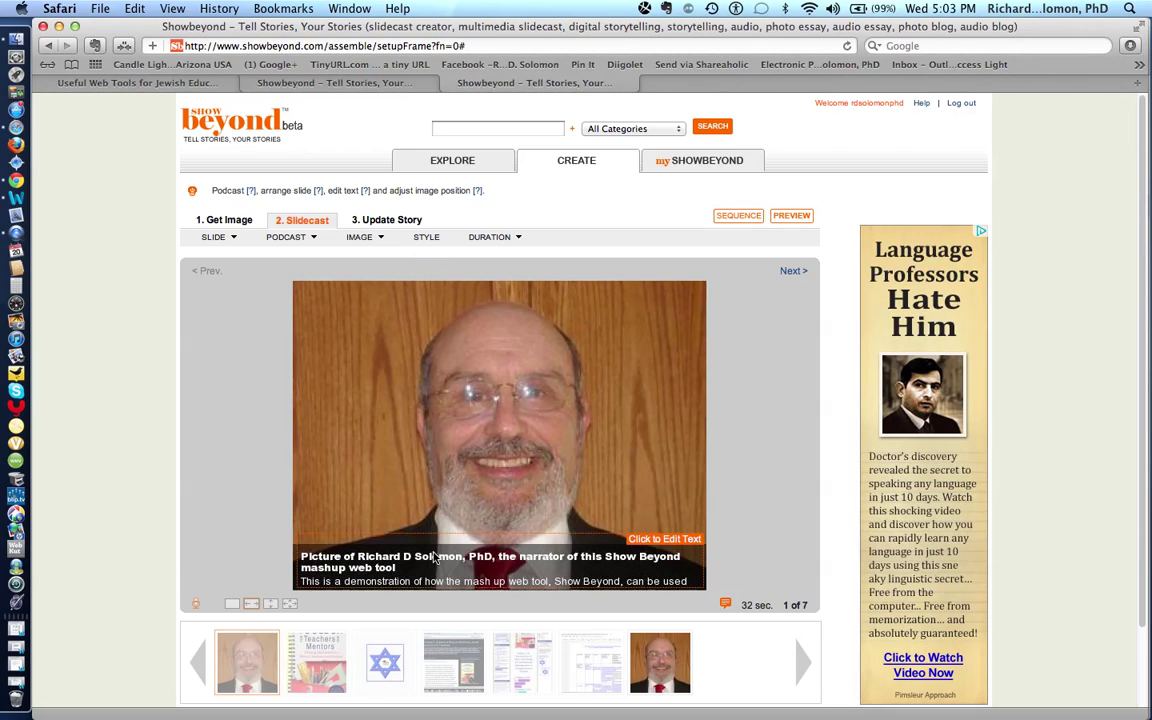
{"action": "left_click", "coordinate": [655, 540]}
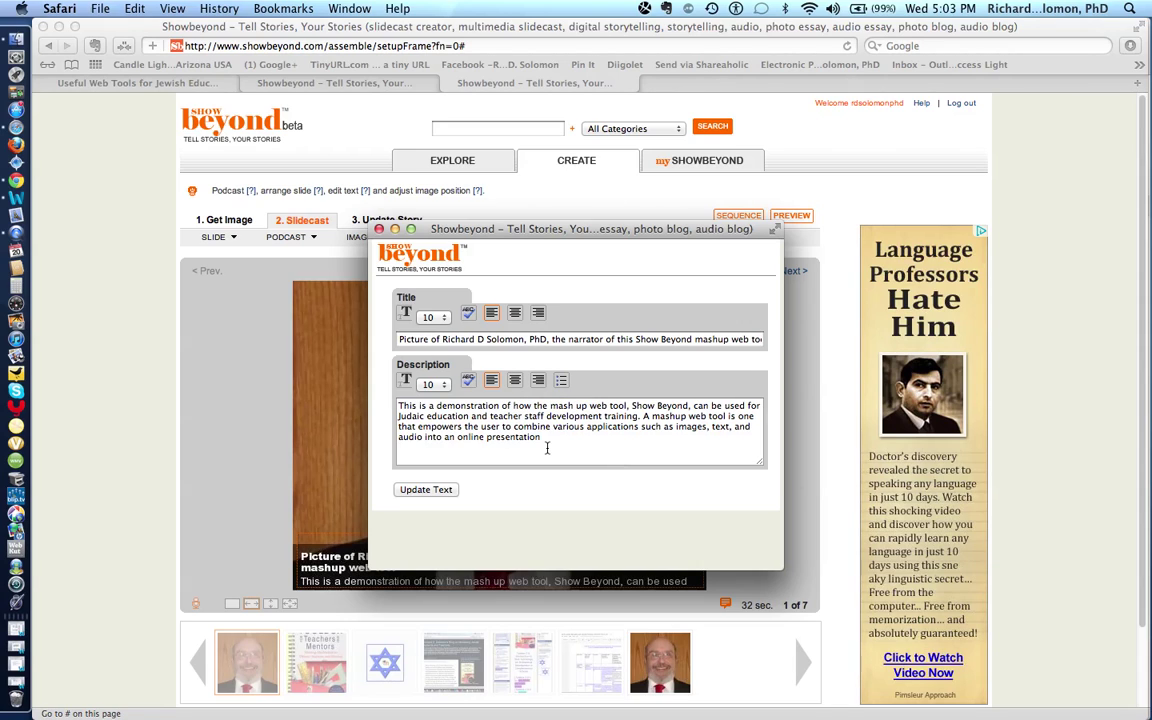
{"action": "left_click", "coordinate": [379, 230]}
{"action": "mouse_move", "coordinate": [380, 237]}
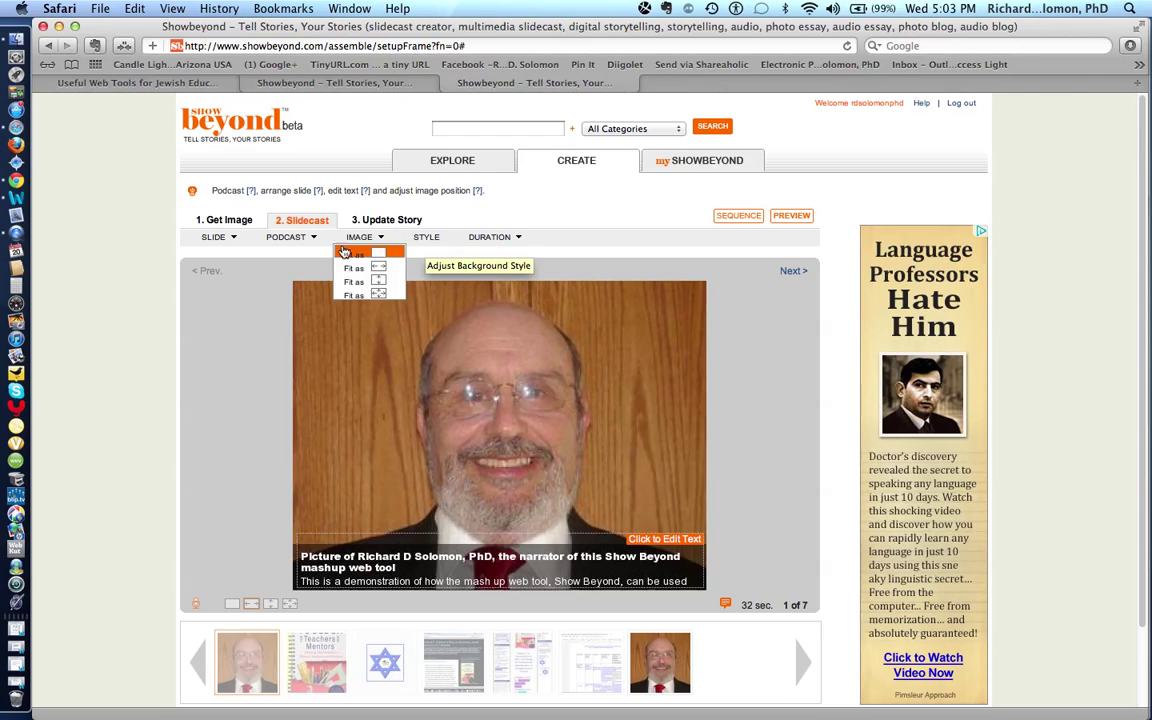
Open the Sound Recorder for slide 1's narration, then close it without recording
{"action": "mouse_move", "coordinate": [310, 246]}
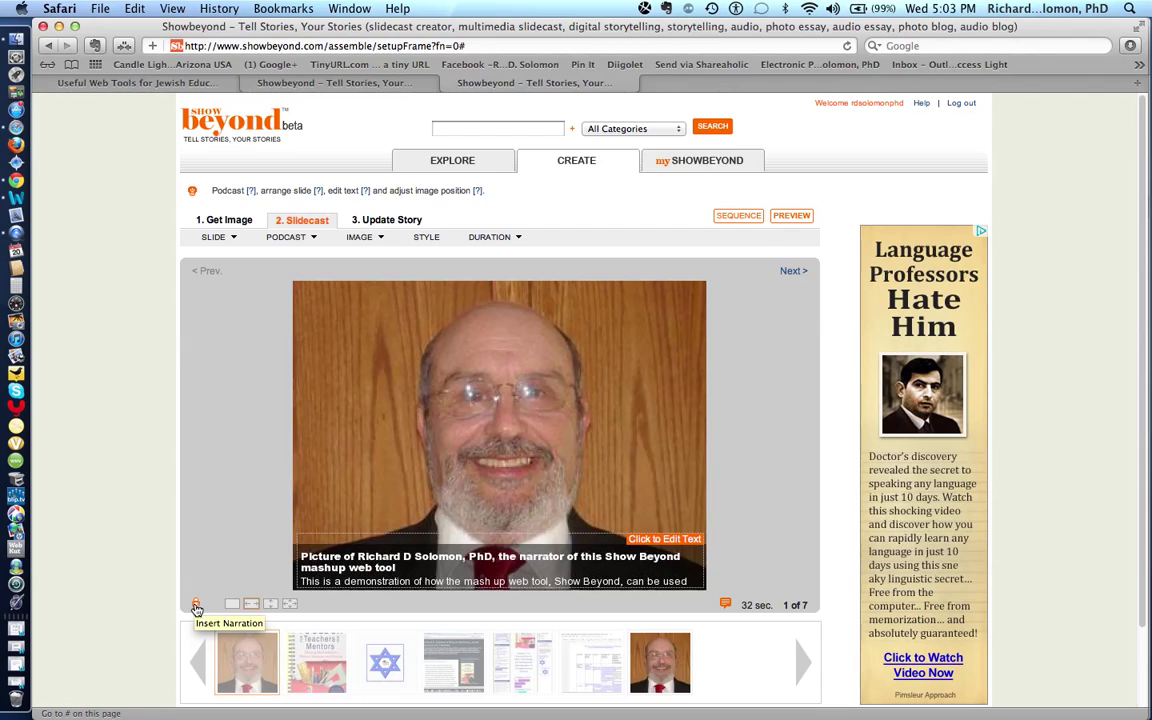
{"action": "left_click", "coordinate": [197, 606]}
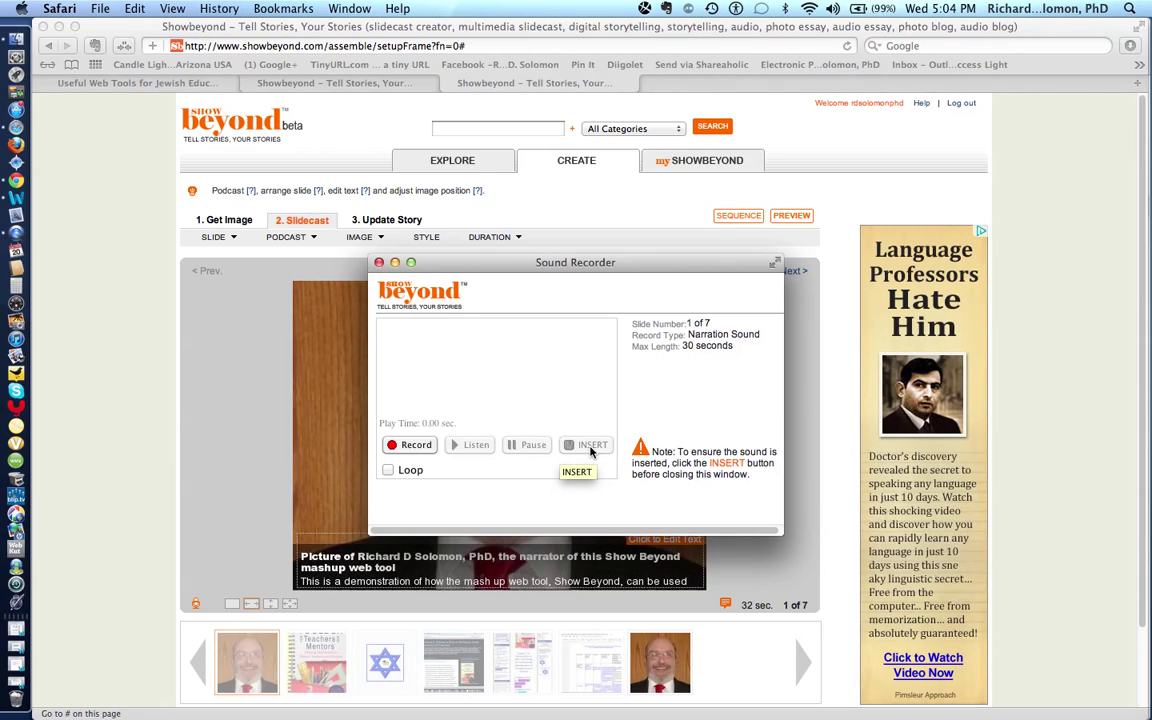
{"action": "left_click", "coordinate": [380, 263]}
Review slide 1's DURATION, PODCAST, IMAGE and STYLE menu options, leaving 32 seconds unchanged
{"action": "left_click", "coordinate": [516, 240]}
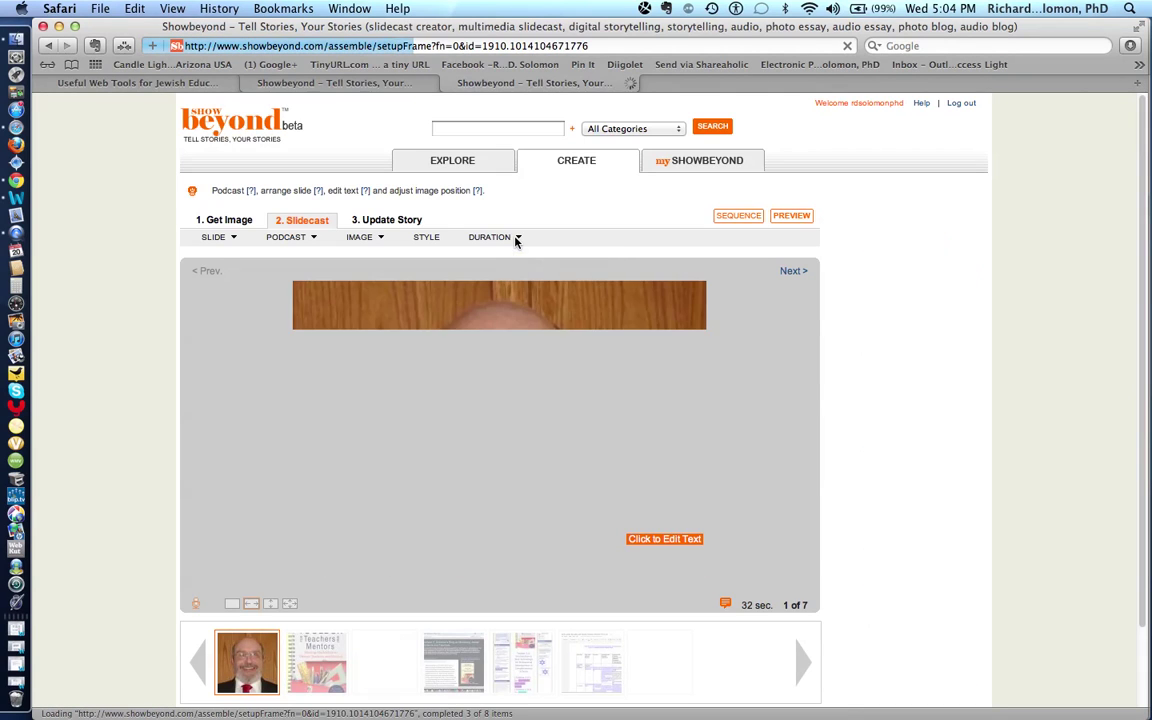
{"action": "left_click", "coordinate": [518, 238]}
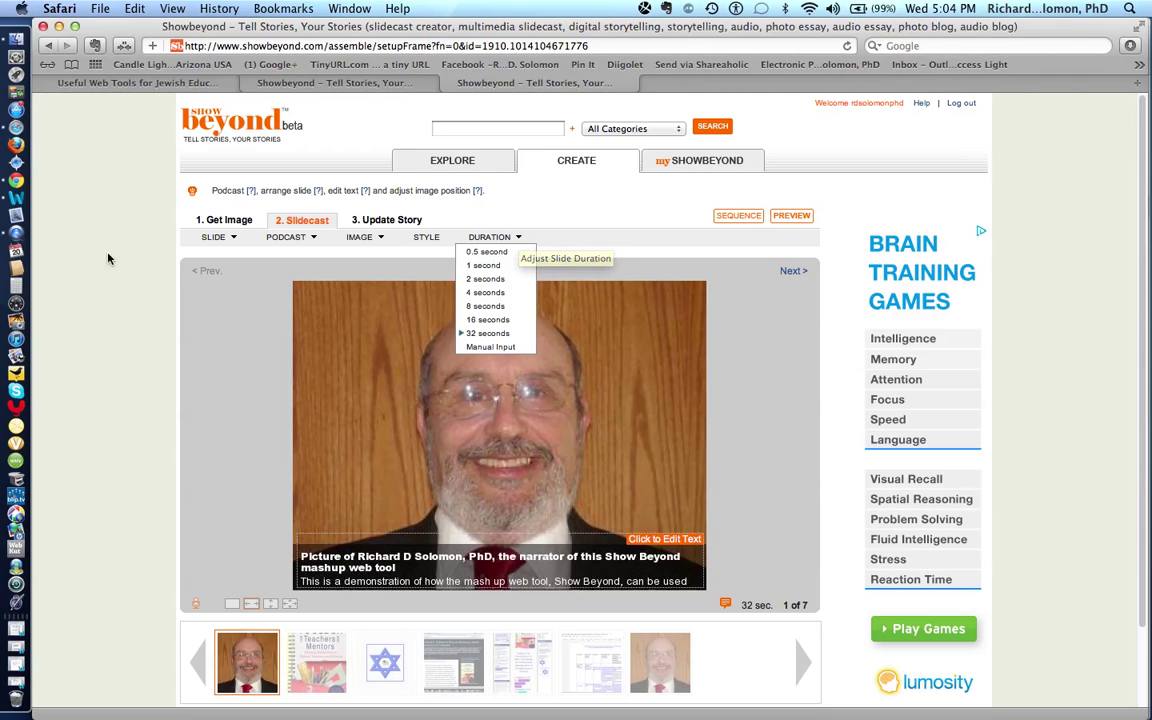
{"action": "left_click", "coordinate": [288, 237]}
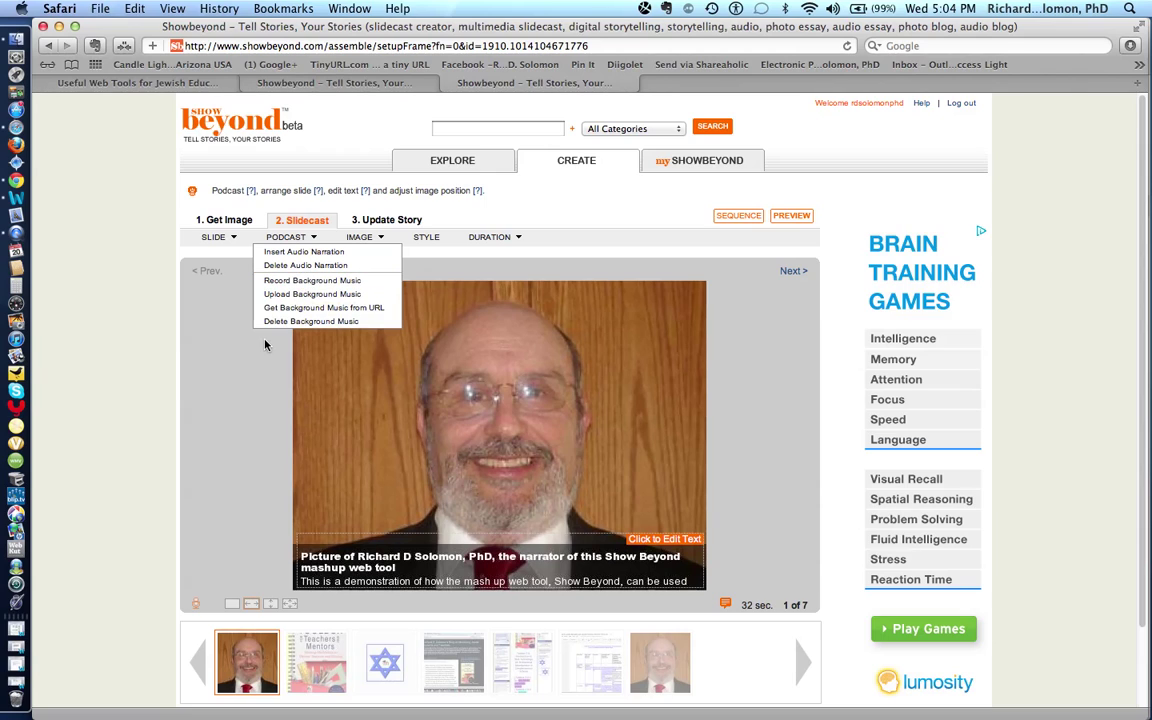
{"action": "left_click", "coordinate": [383, 240]}
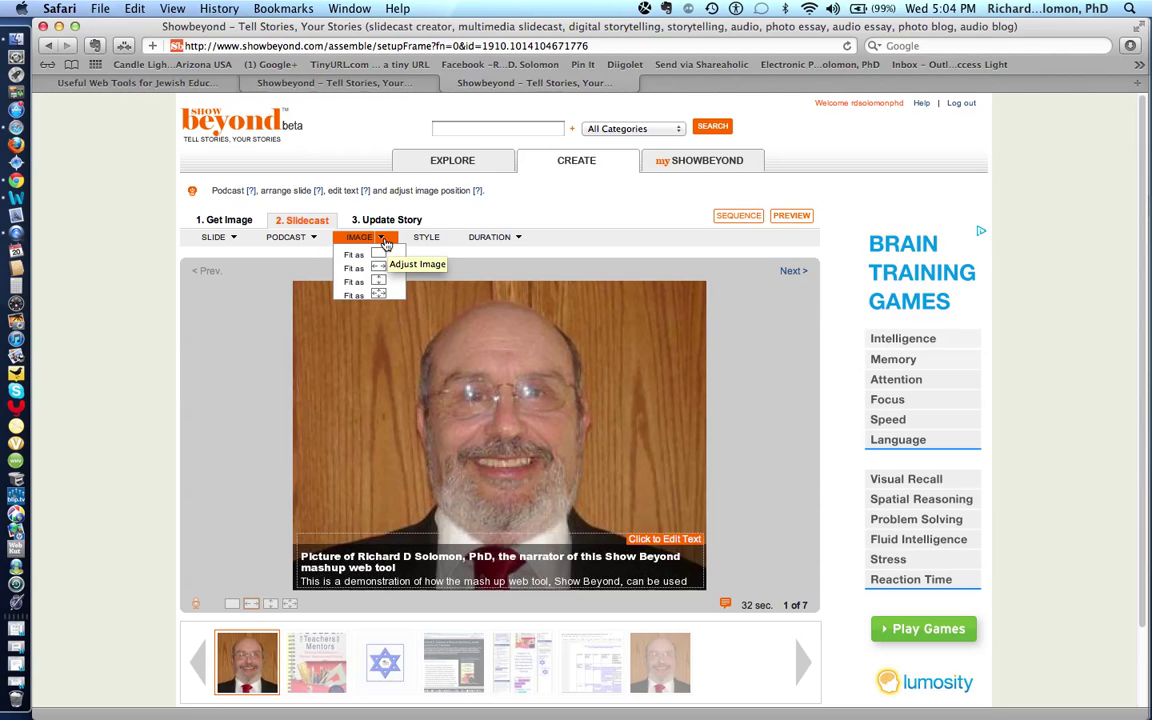
{"action": "left_click", "coordinate": [430, 242]}
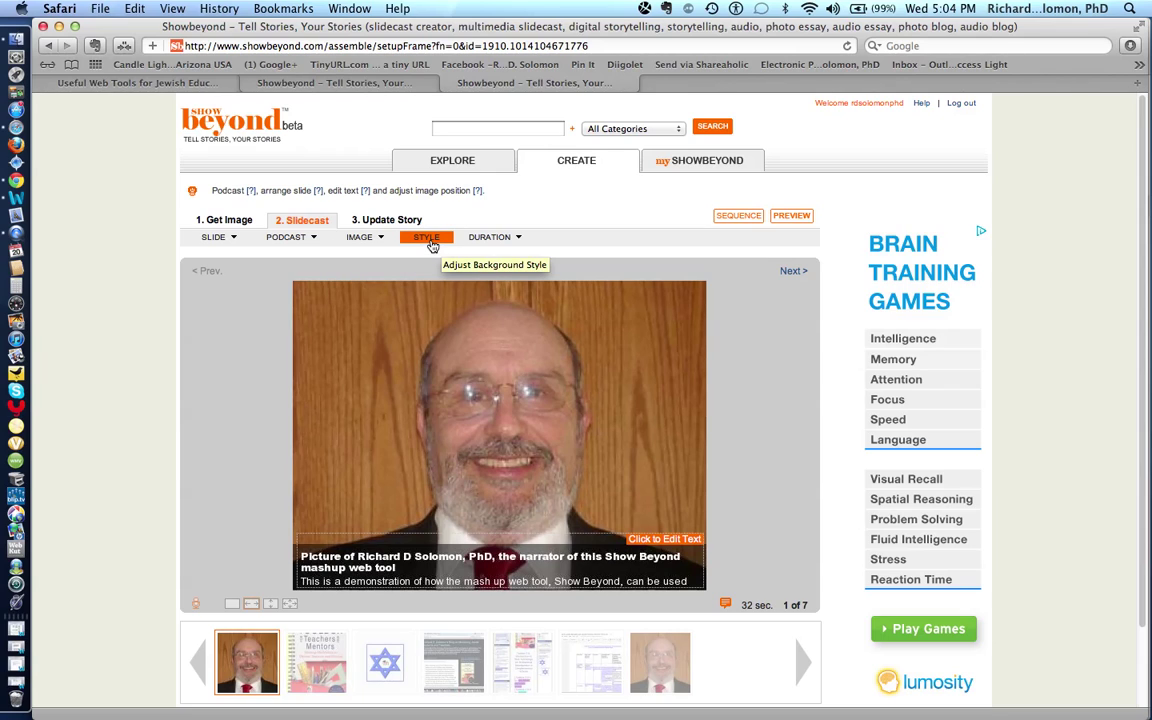
{"action": "left_click", "coordinate": [490, 237]}
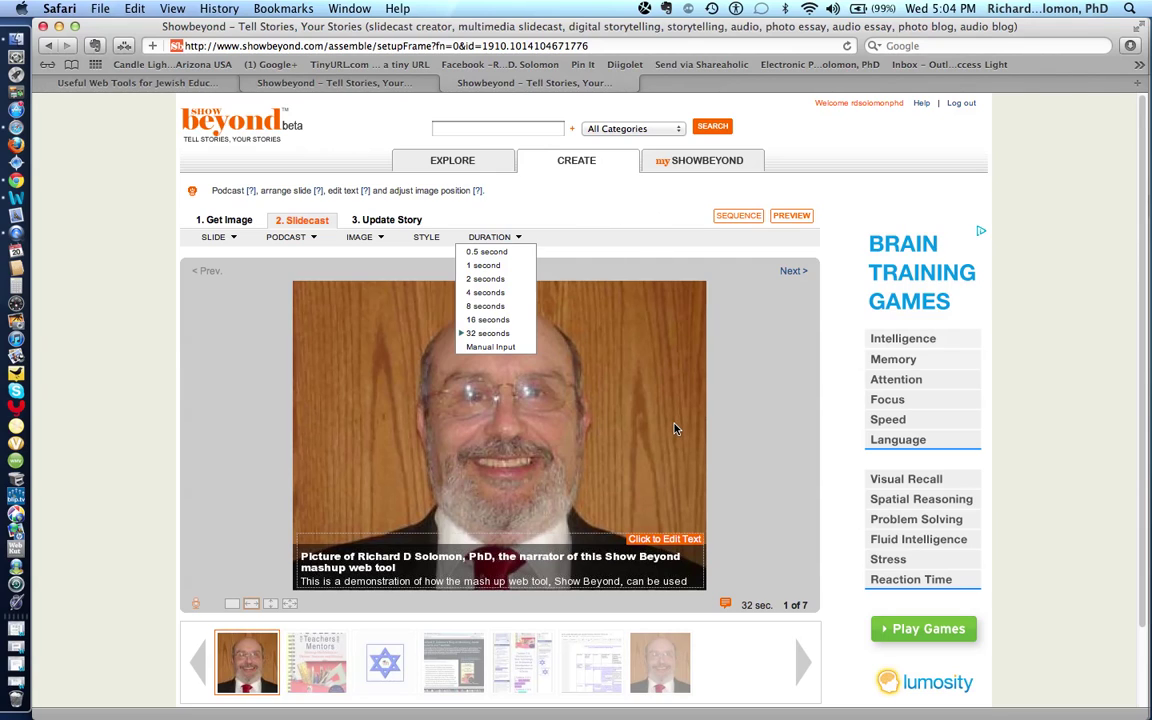
{"action": "left_click", "coordinate": [789, 216]}
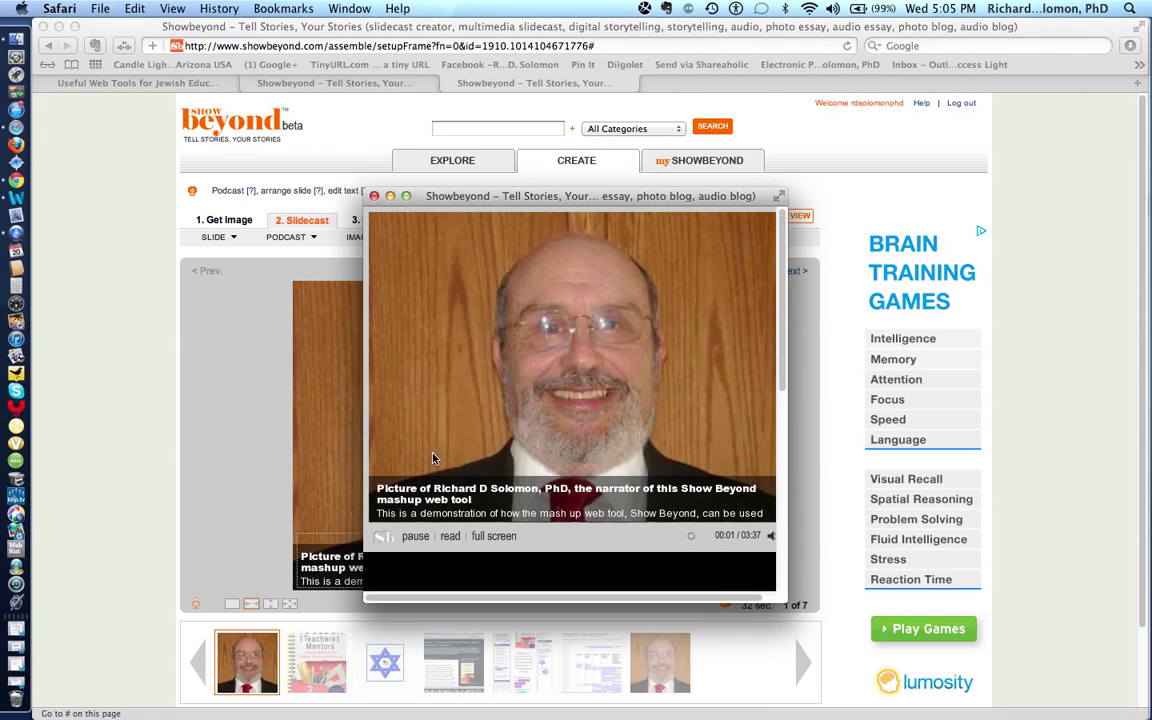
{"action": "left_click", "coordinate": [374, 196]}
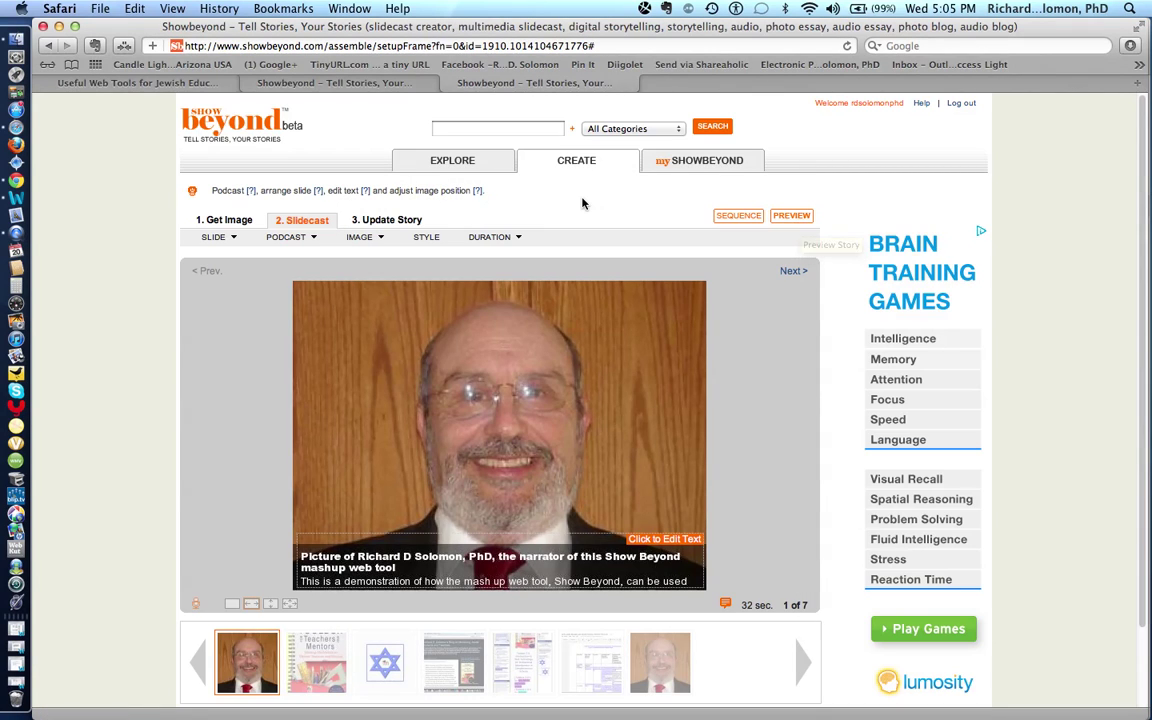
Go to the 3. Update Story step with title, Education category, tags and Public sharing
{"action": "left_click", "coordinate": [408, 224]}
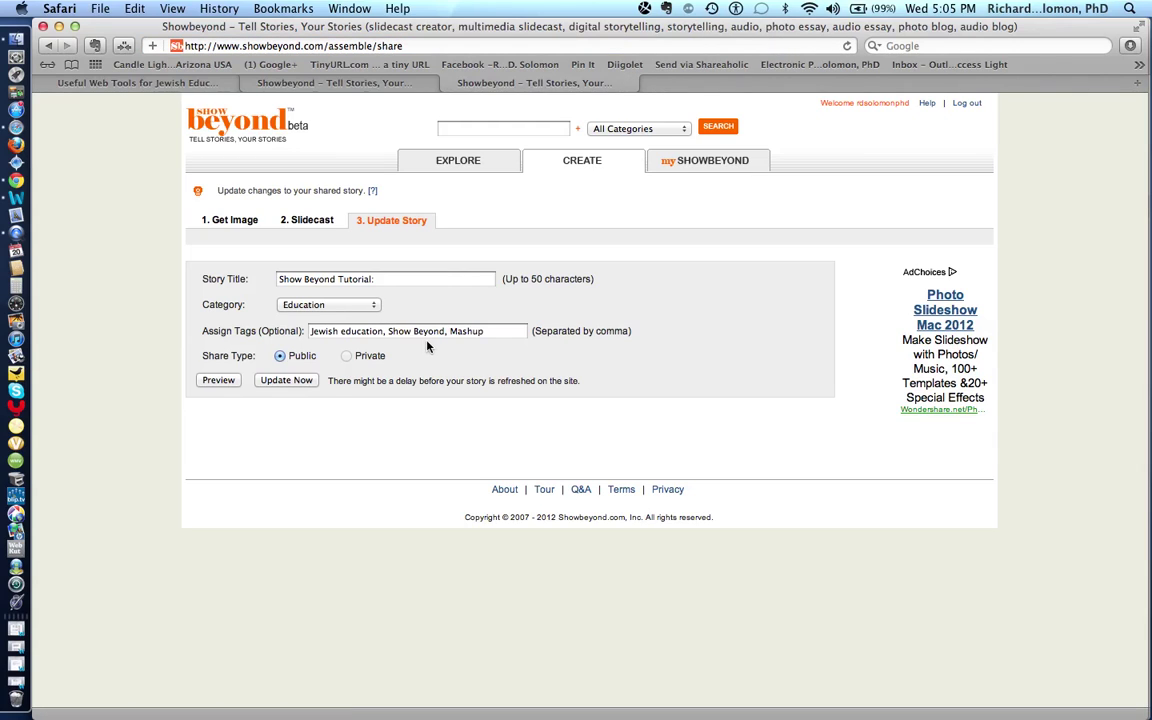
Publish the story with Update Now and select the friends' To Address field
{"action": "left_click", "coordinate": [297, 381]}
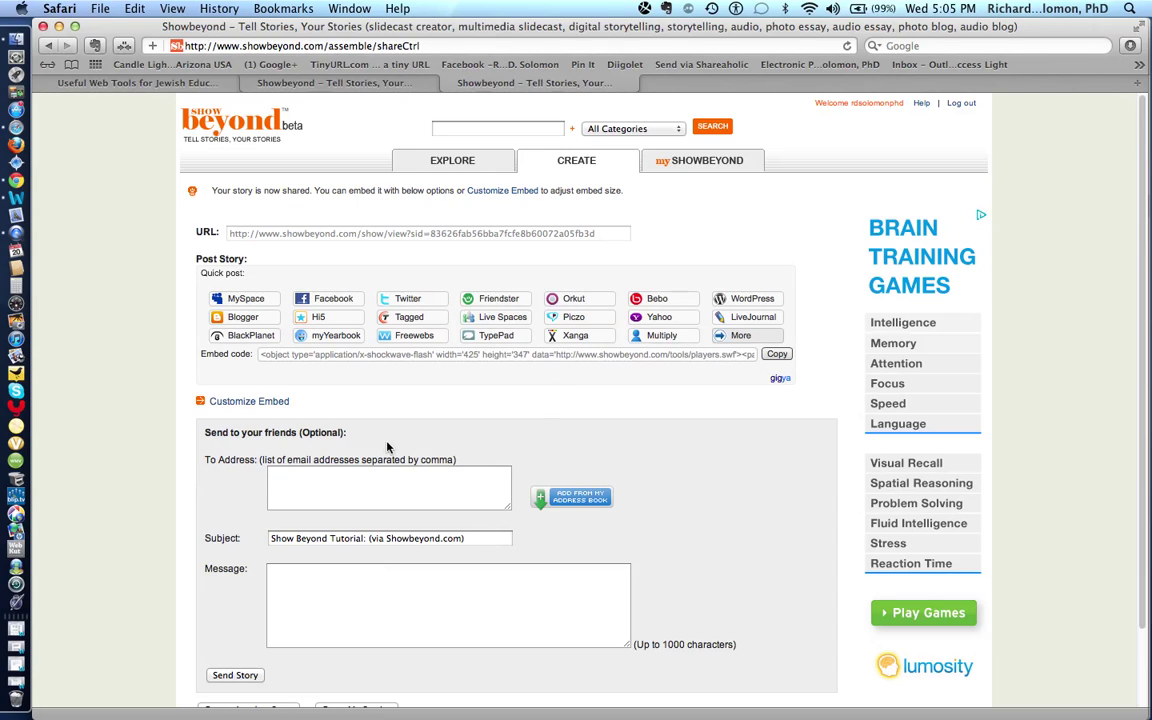
{"action": "left_click", "coordinate": [299, 478]}
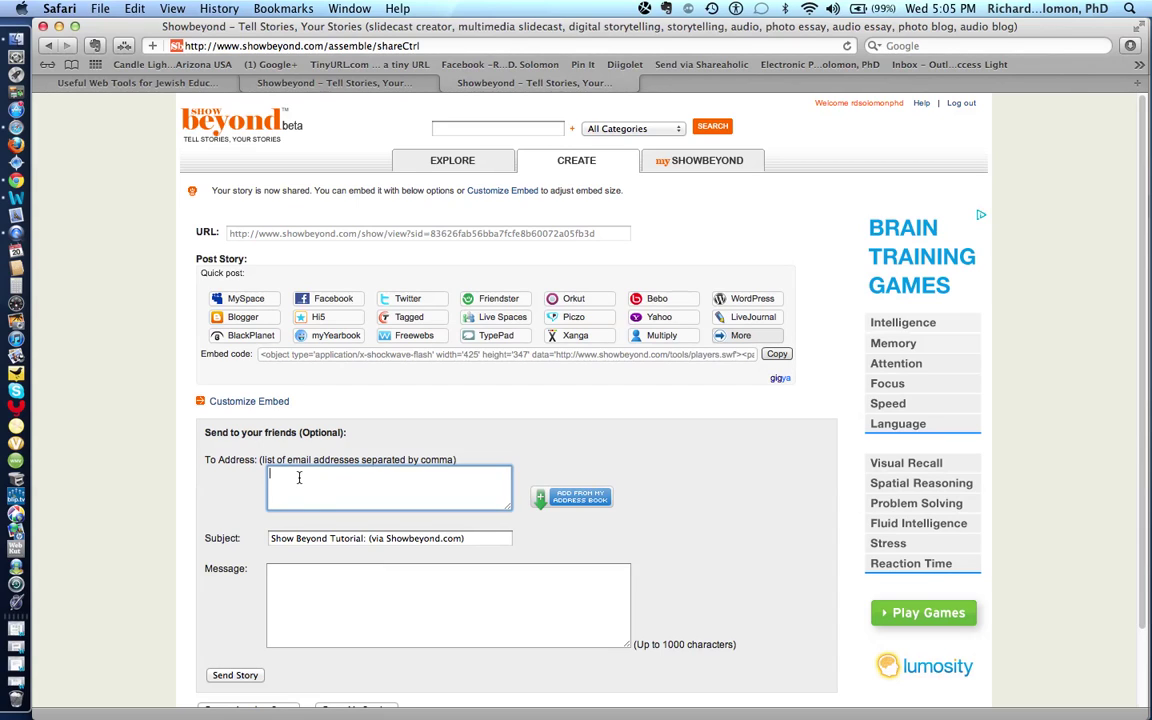